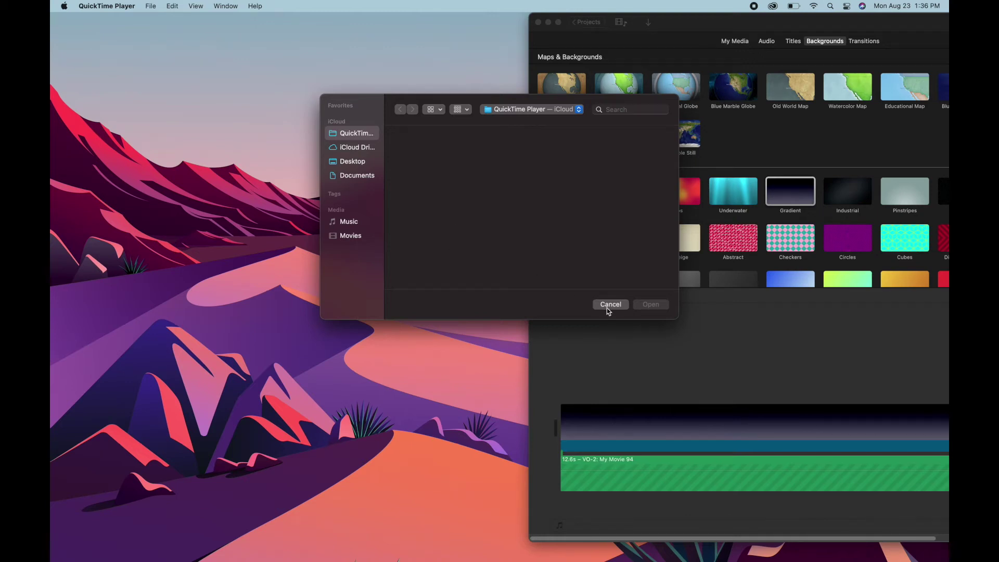
- Cancel the empty Open dialog and maximize the iMovie project window
left_click(608, 305)
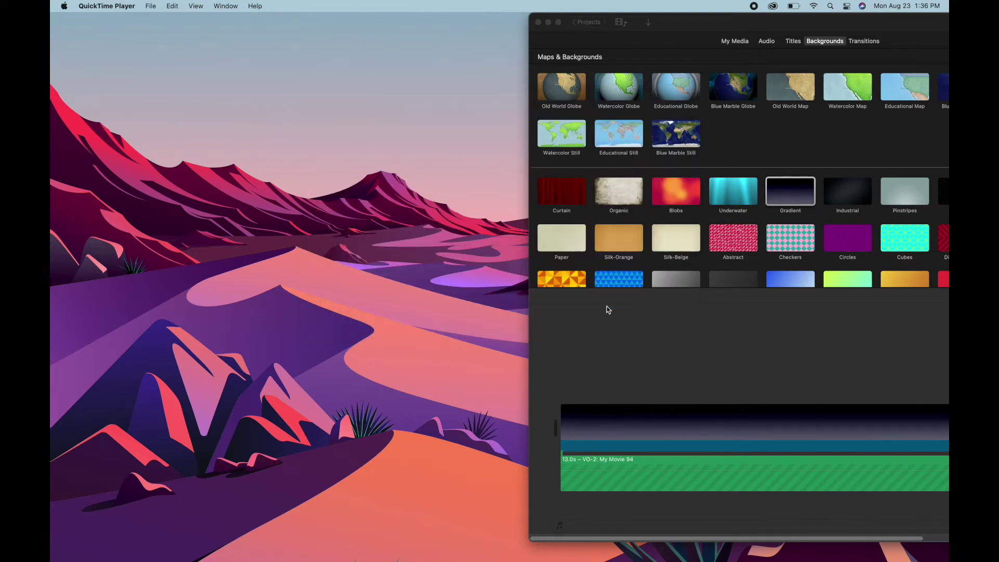
double_click(719, 25)
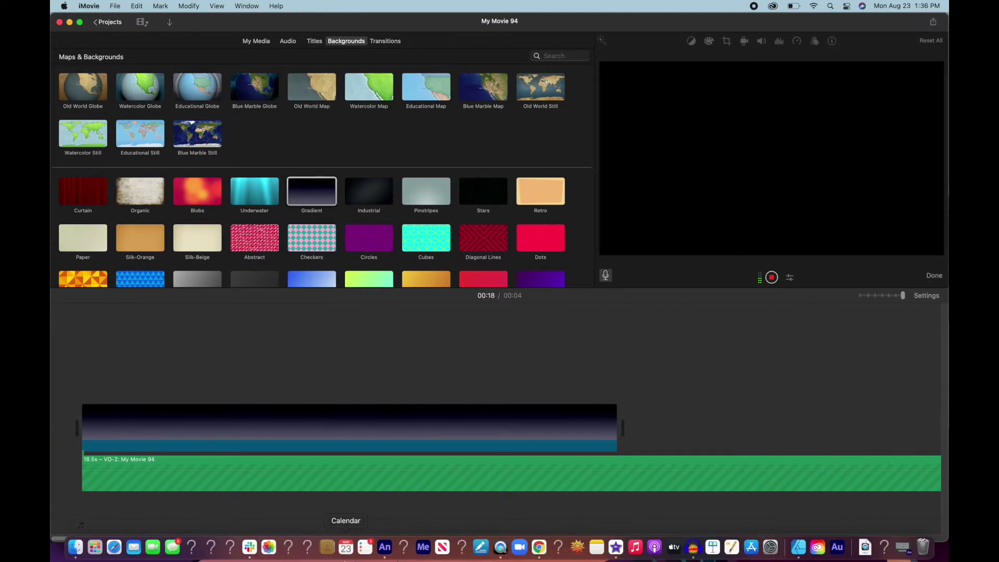
left_click(385, 549)
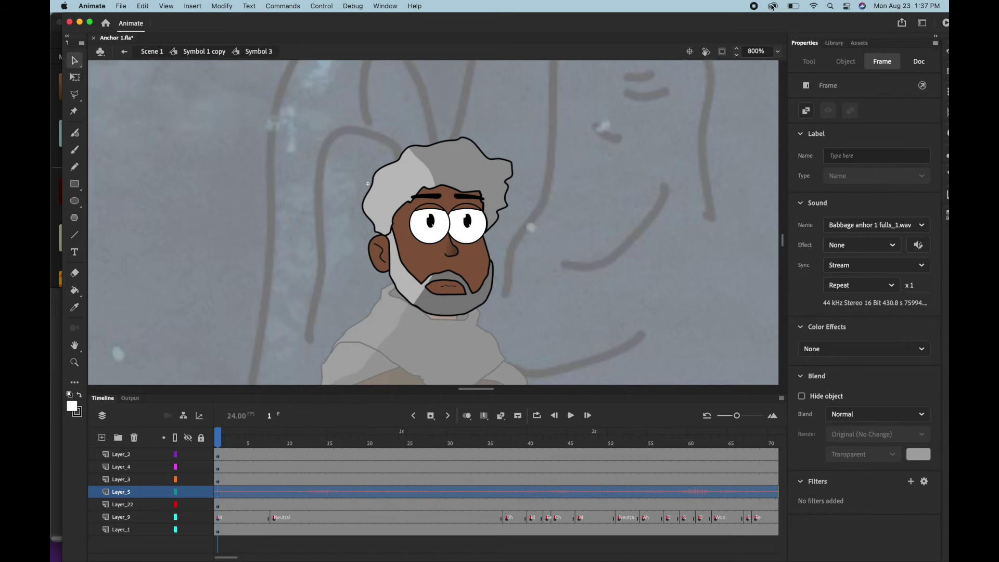
- Review the pending Animate update in Creative Cloud, declining to open Animate
left_click(773, 7)
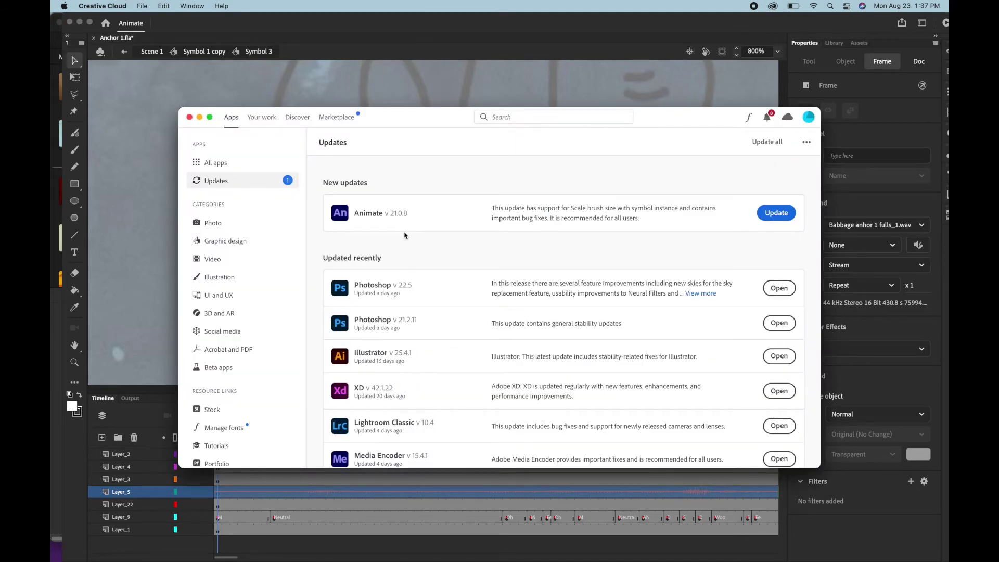
scroll(432, 341, "down", 2)
scroll(531, 340, "down", 2)
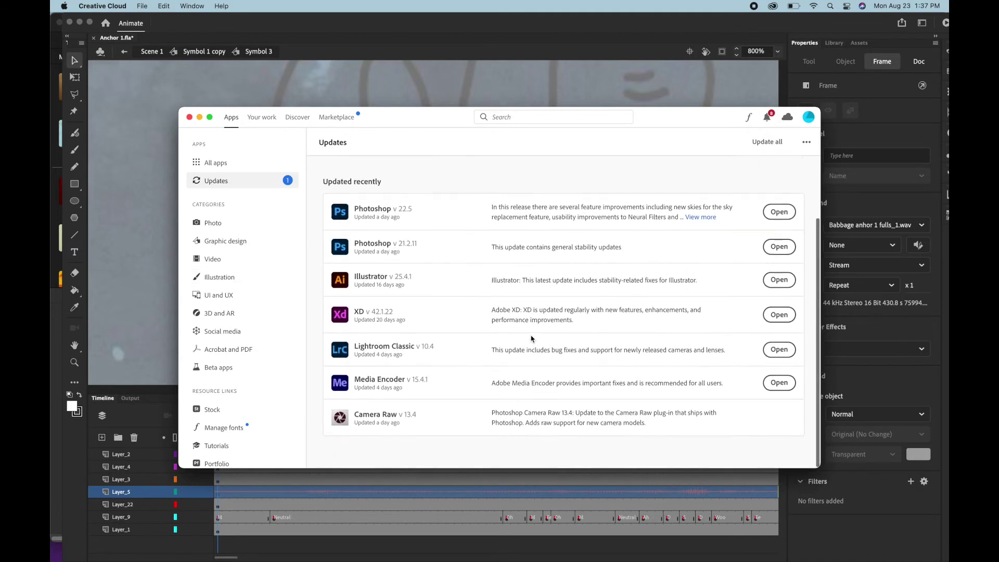
scroll(530, 340, "up", 2)
scroll(380, 260, "up", 2)
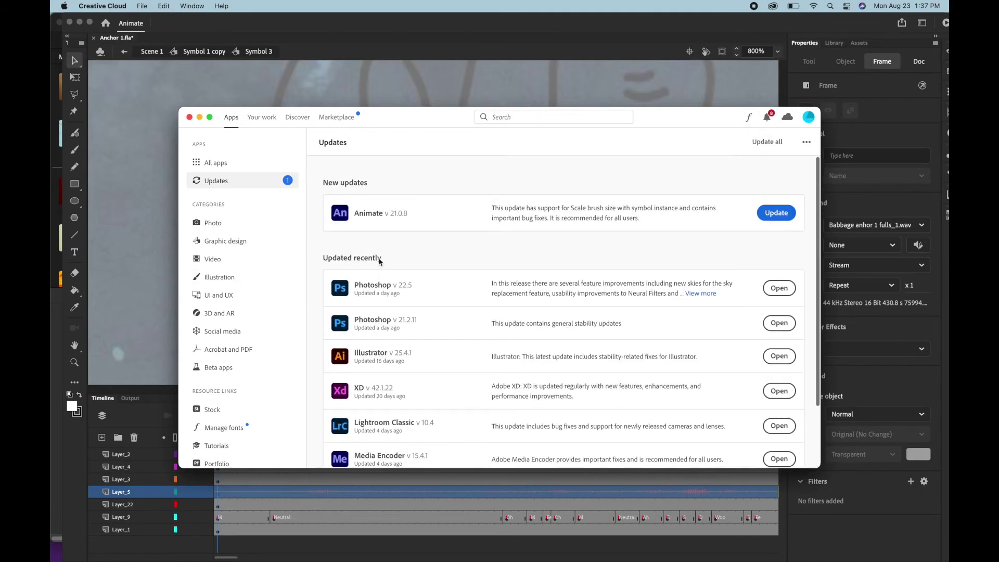
left_click(375, 218)
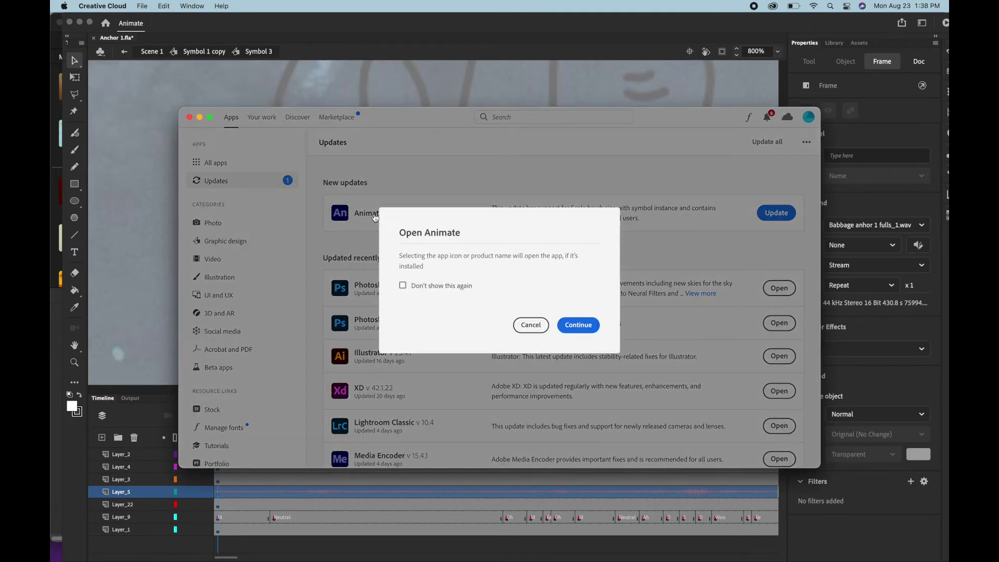
left_click(525, 326)
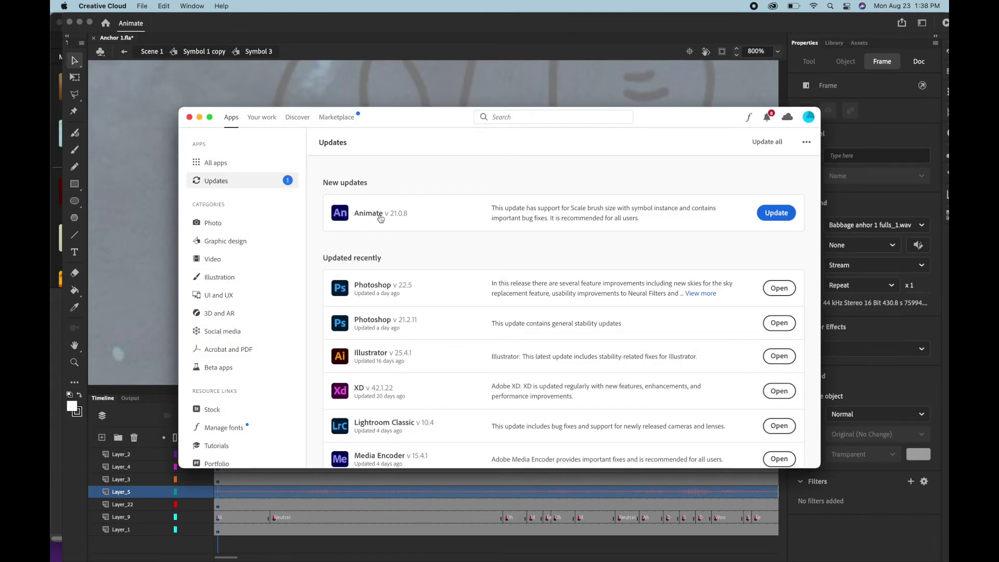
scroll(460, 325, "down", 2)
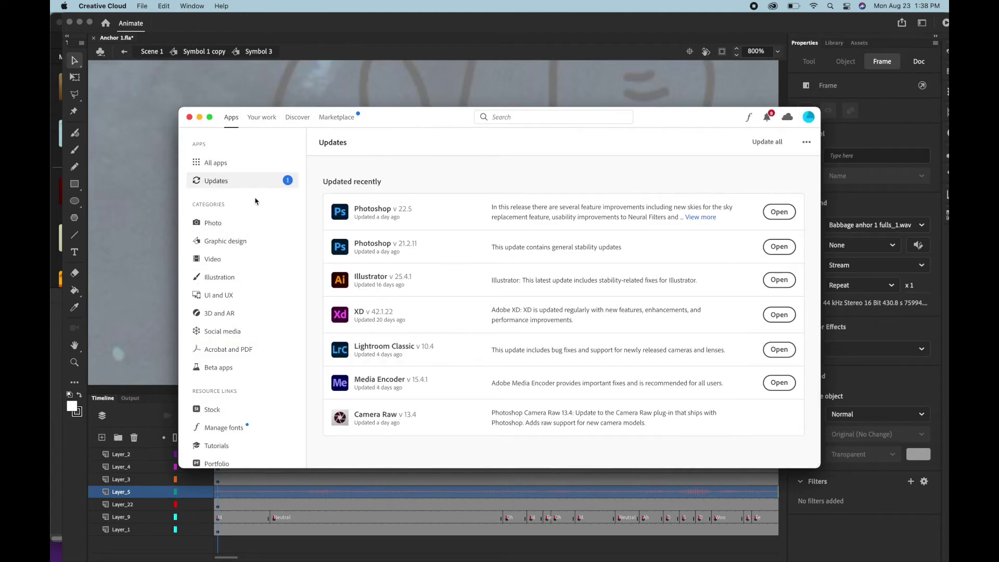
- Browse the Photo and Graphic design categories, then show All apps
left_click(226, 223)
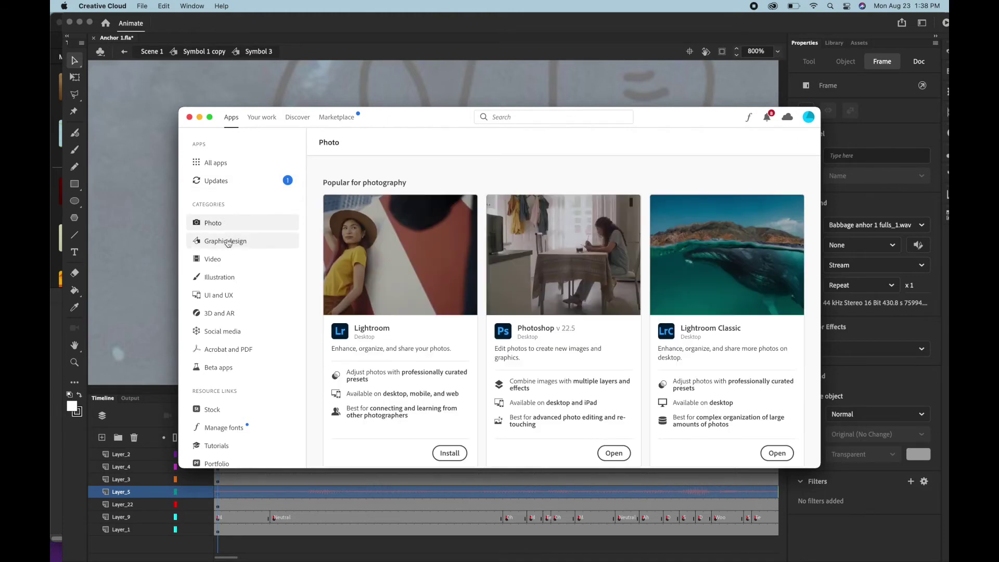
left_click(227, 243)
left_click(229, 165)
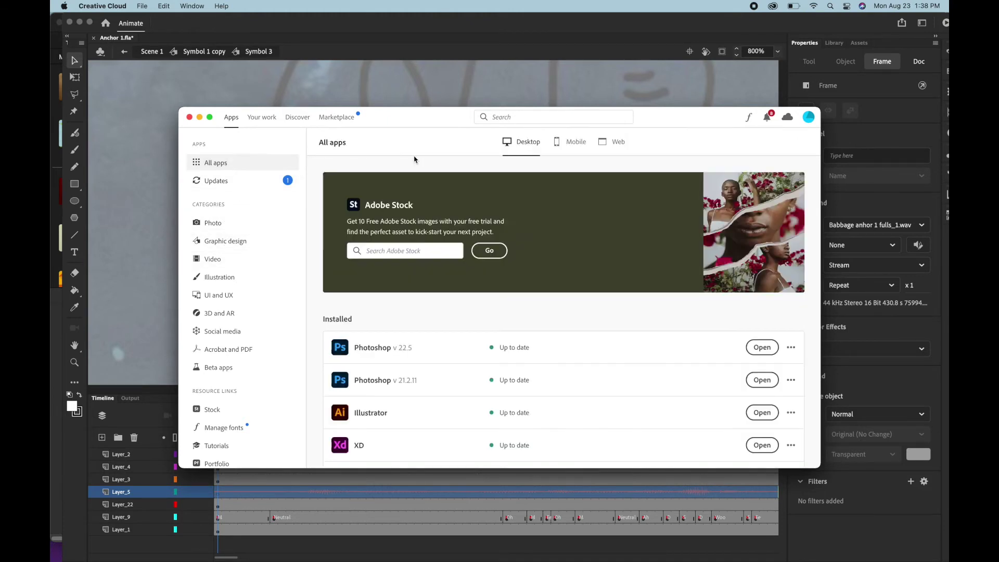
- Search Creative Cloud for 'adobe animate', fixing the misspelled query
left_click(546, 119)
type("adobe an")
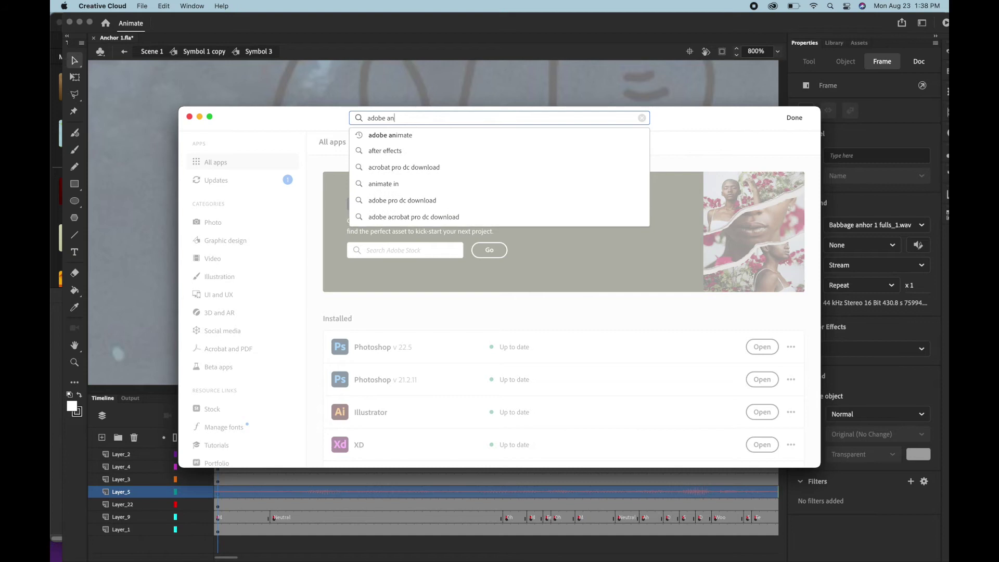
type("iate")
key("Return")
key("BackSpace")
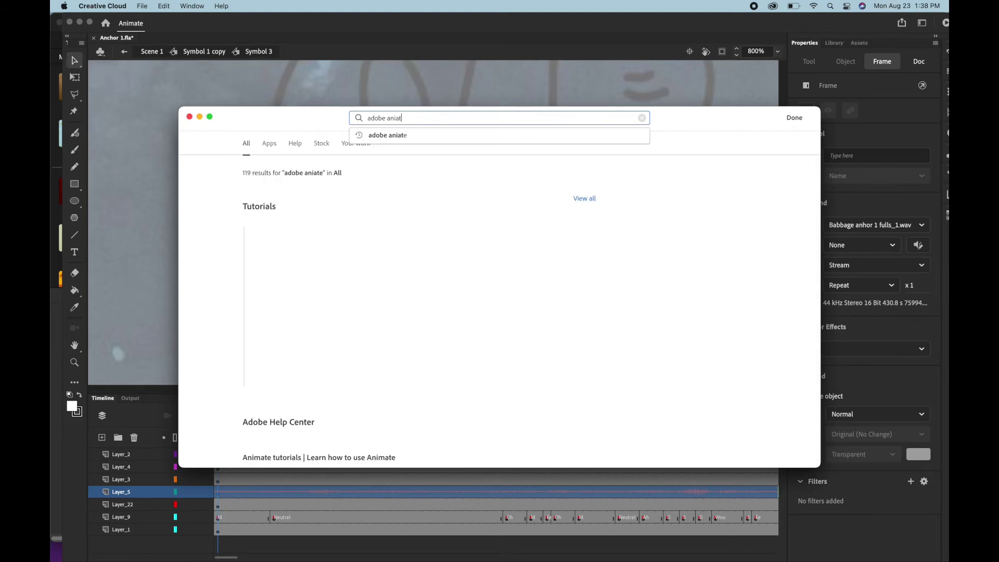
key("BackSpace")
key("BackSpace")
type("mate")
key("Return")
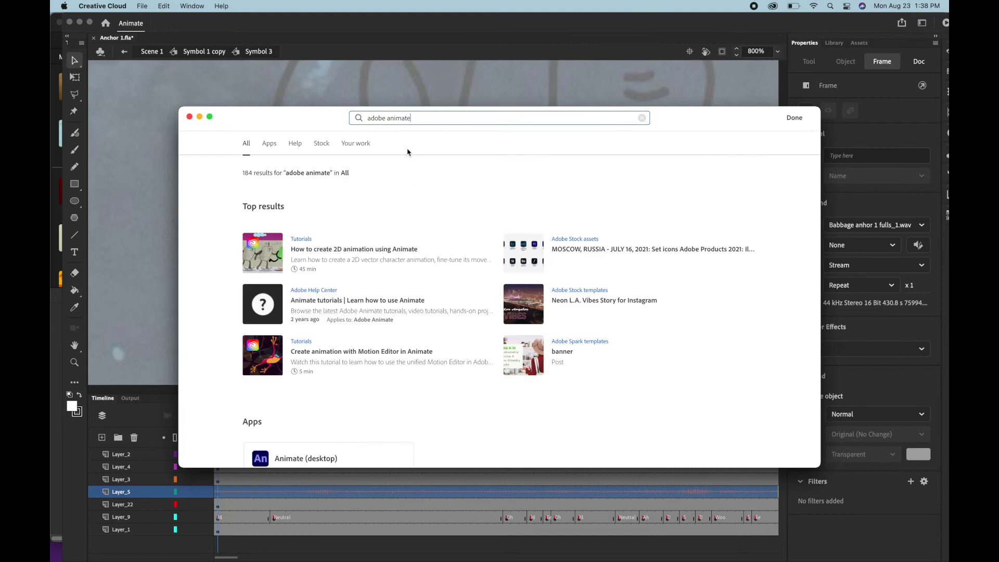
- Open the Animate (desktop) app page from the search results
left_click(639, 116)
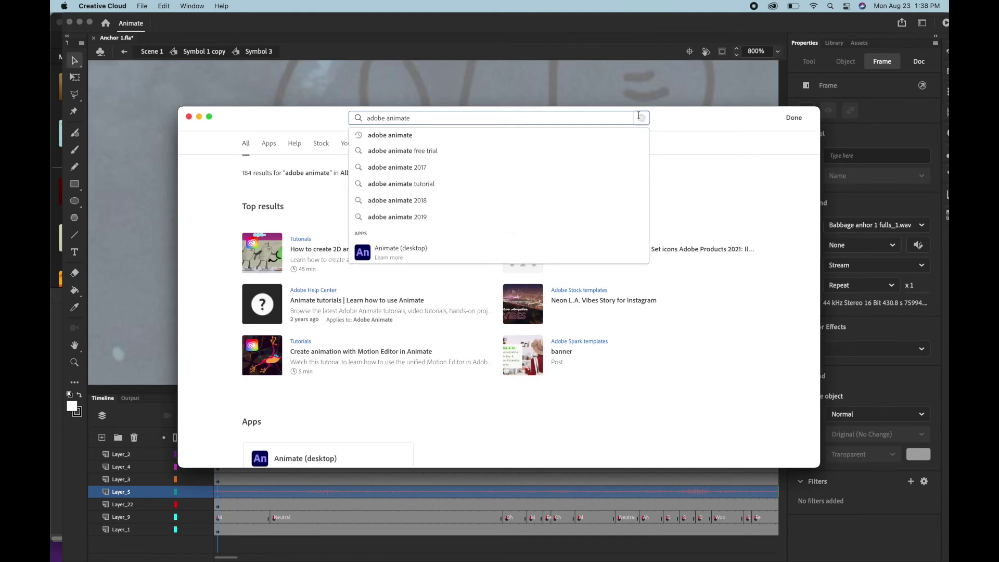
left_click(234, 165)
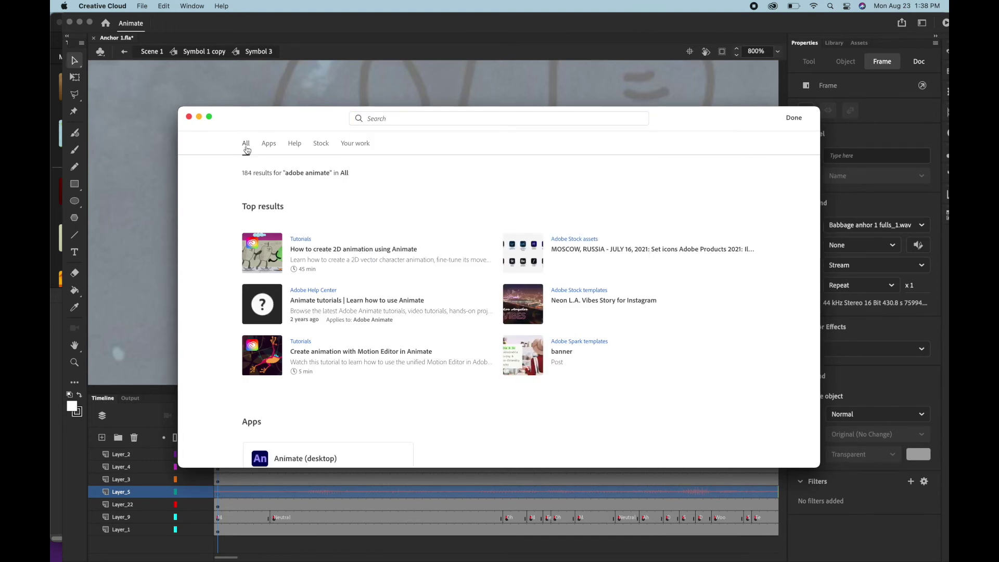
scroll(295, 306, "down", 4)
left_click(297, 308)
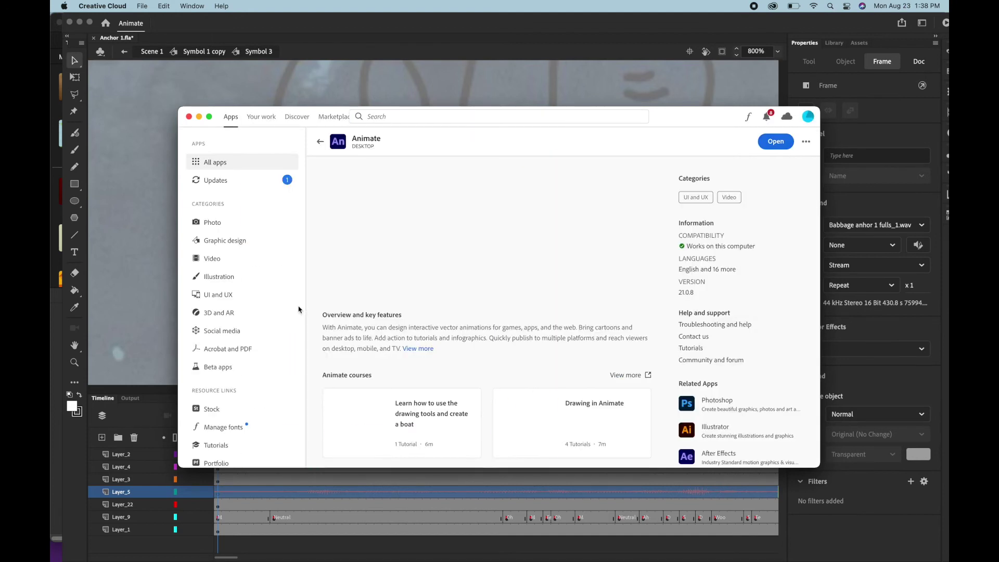
- Choose Other versions from Animate's More actions menu to list older releases
left_click(804, 142)
left_click(782, 254)
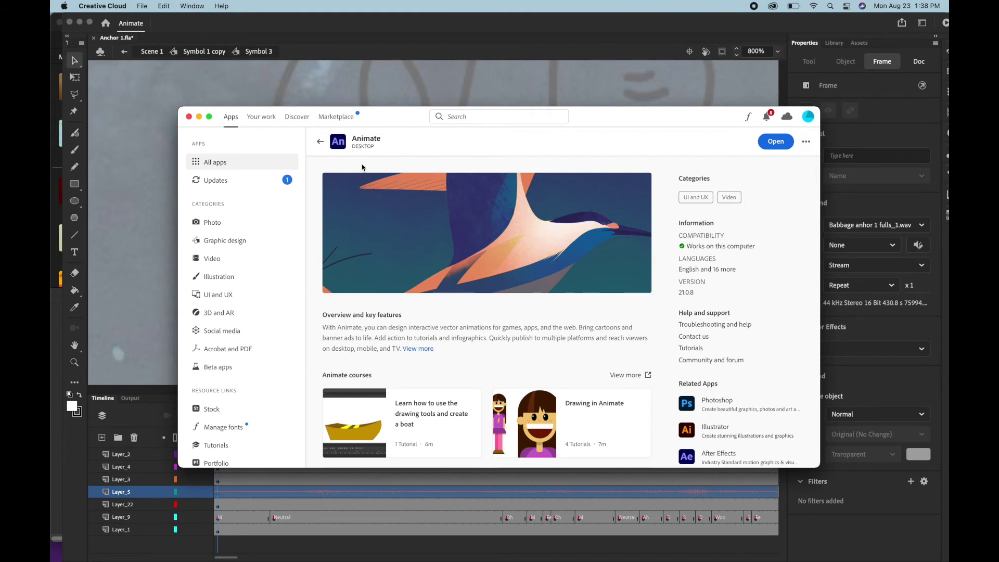
left_click(805, 142)
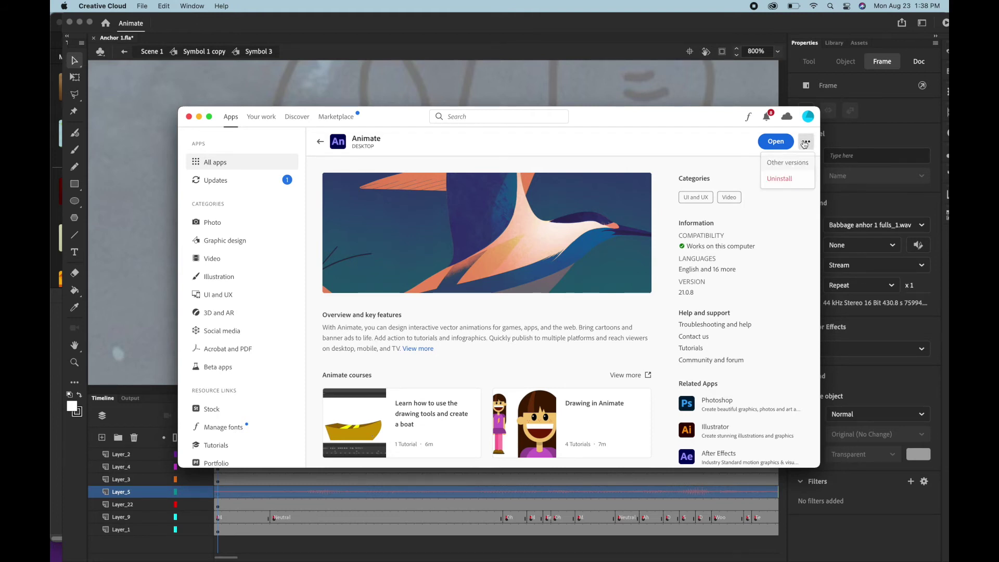
left_click(806, 143)
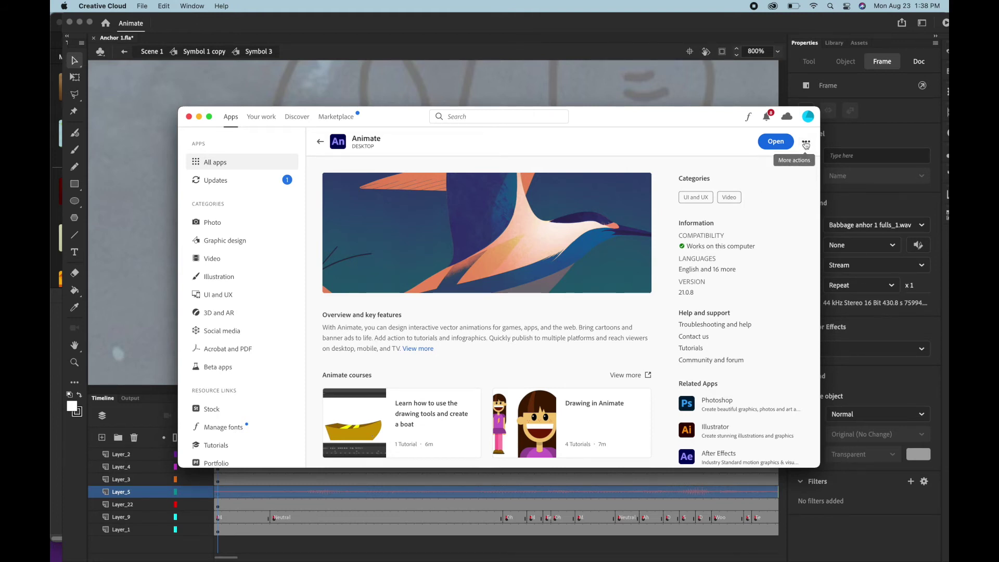
left_click(806, 144)
left_click(789, 164)
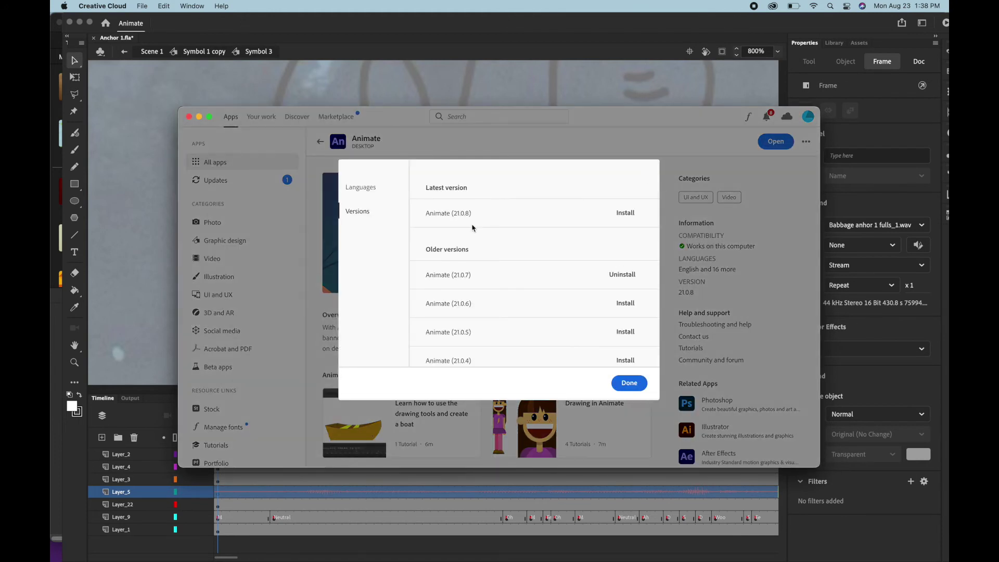